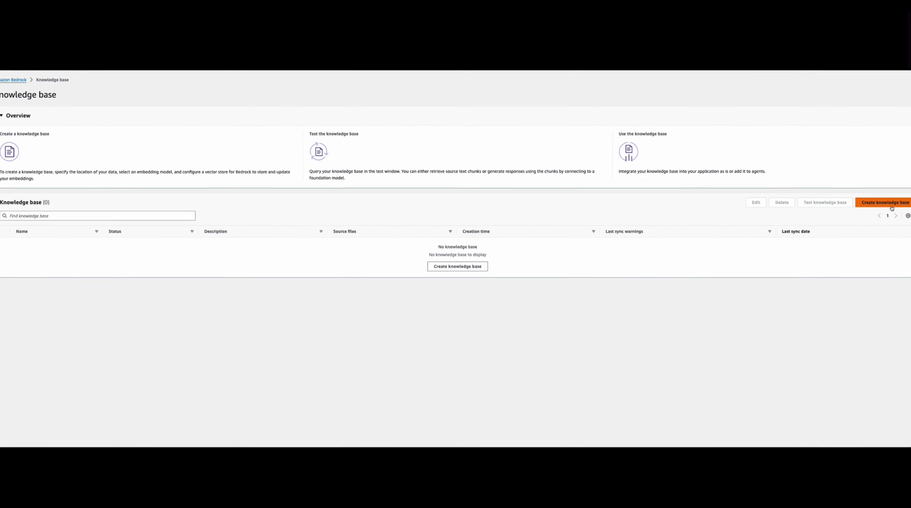
# Step: Start a new knowledge base with the default name and new service role, describe it as "demo purpose", and proceed to the data source setup
pyautogui.click(907, 204)
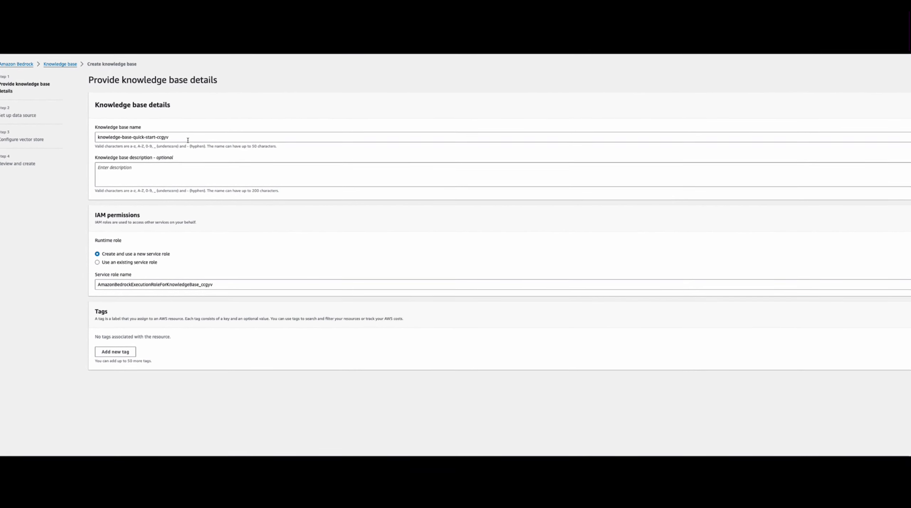
pyautogui.moveTo(183, 139); pyautogui.dragTo(87, 135)
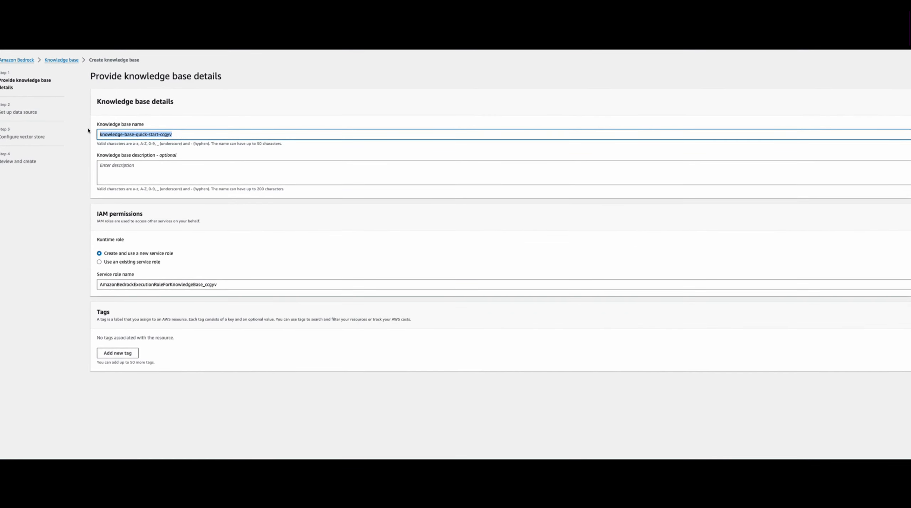
pyautogui.click(142, 175)
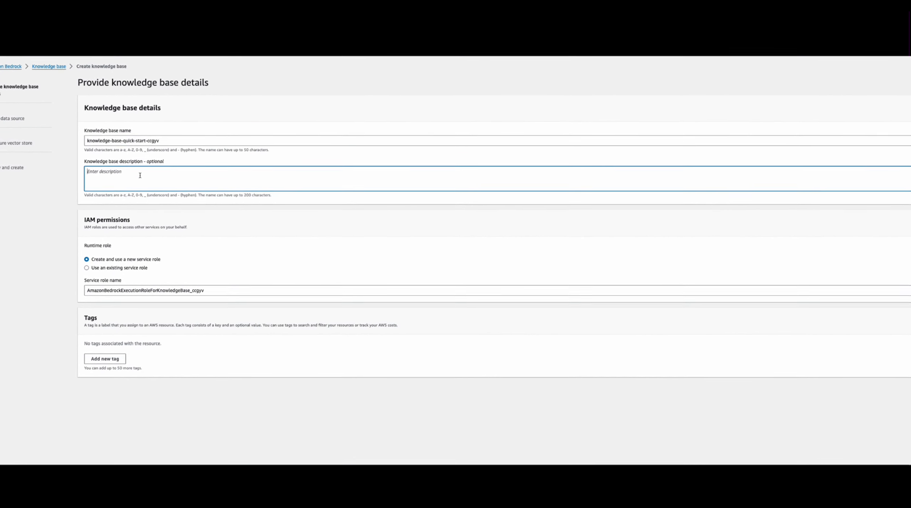
pyautogui.write('demo puspo')
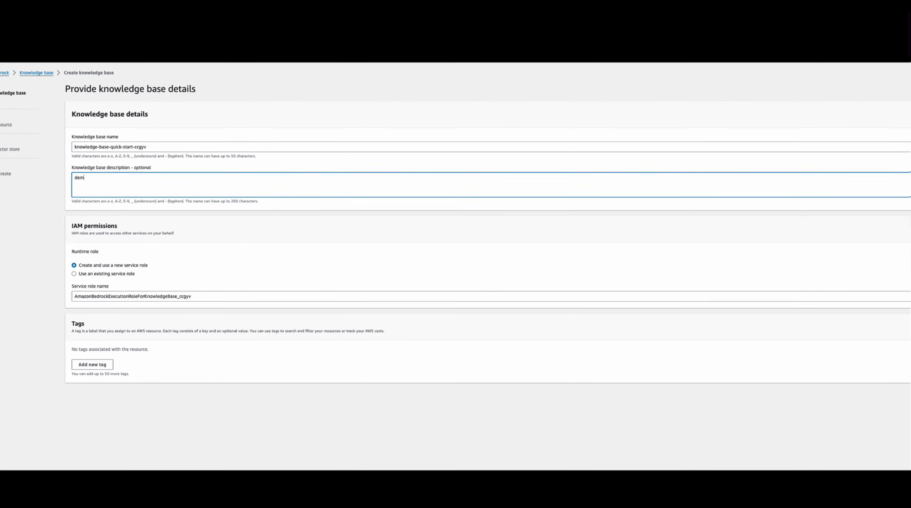
pyautogui.press('BackSpace')
pyautogui.press('BackSpace')
pyautogui.press('BackSpace')
pyautogui.write('rpose')
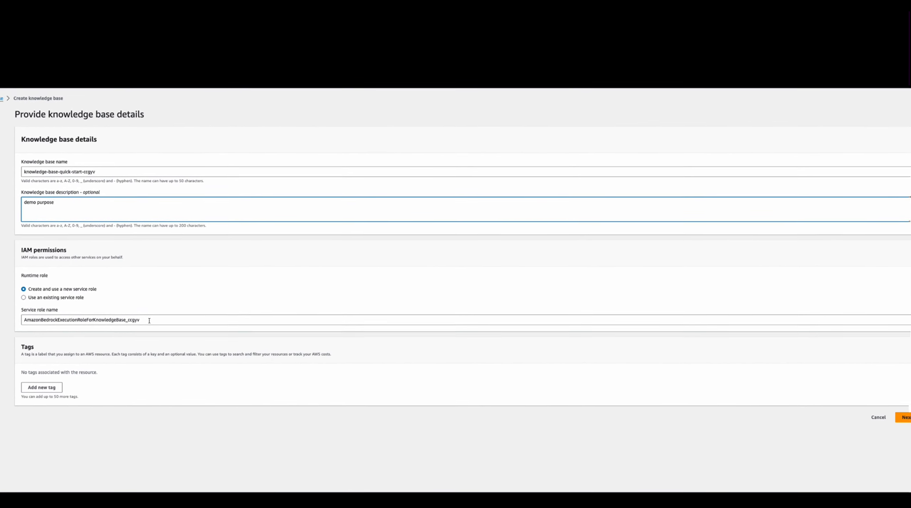
pyautogui.click(896, 422)
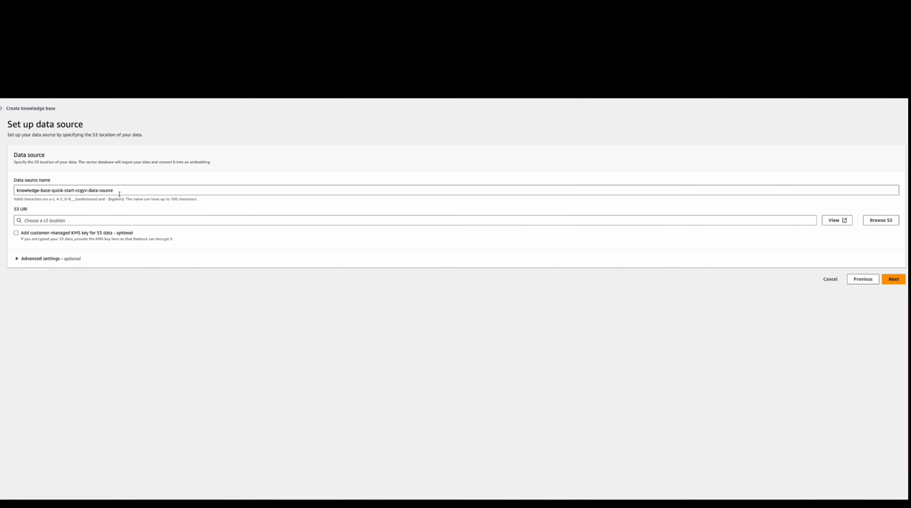
# Step: Set the data source's S3 location to the knowledge-base folder in the bedrock-fine-tuning-cloud bucket
pyautogui.click(72, 224)
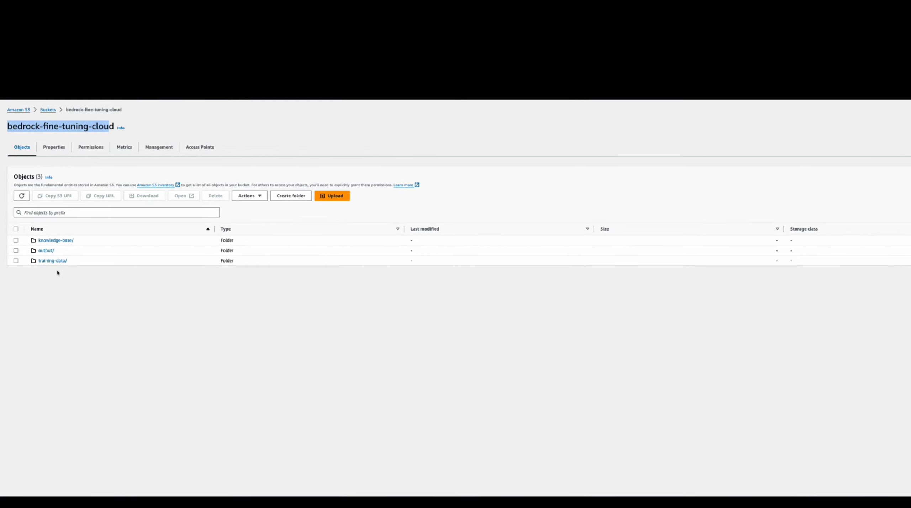
pyautogui.click(55, 240)
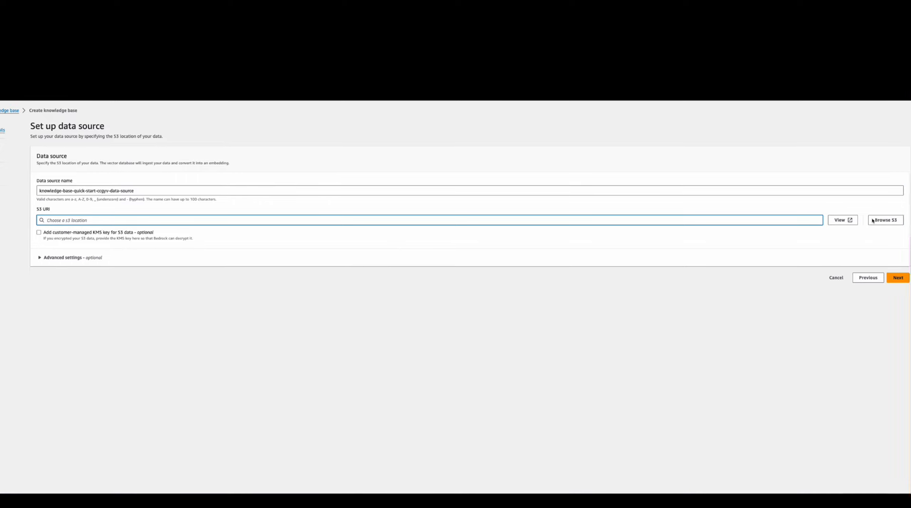
pyautogui.click(873, 220)
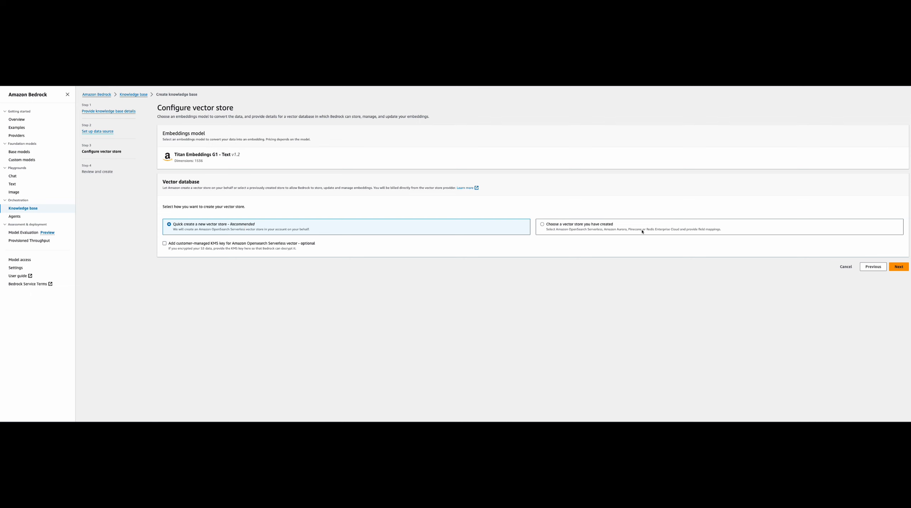
# Step: Accept the quick-create vector store with Titan Embeddings G1 - Text and create the knowledge base
pyautogui.click(899, 266)
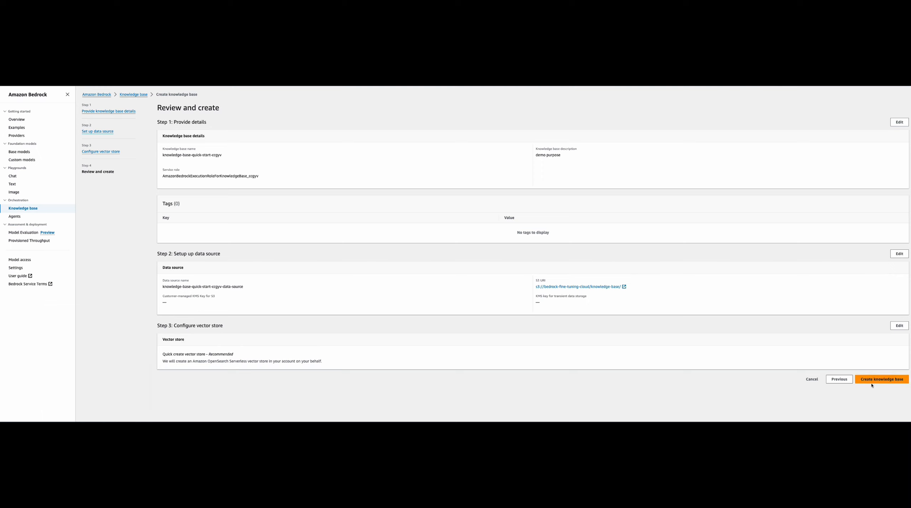
pyautogui.click(883, 380)
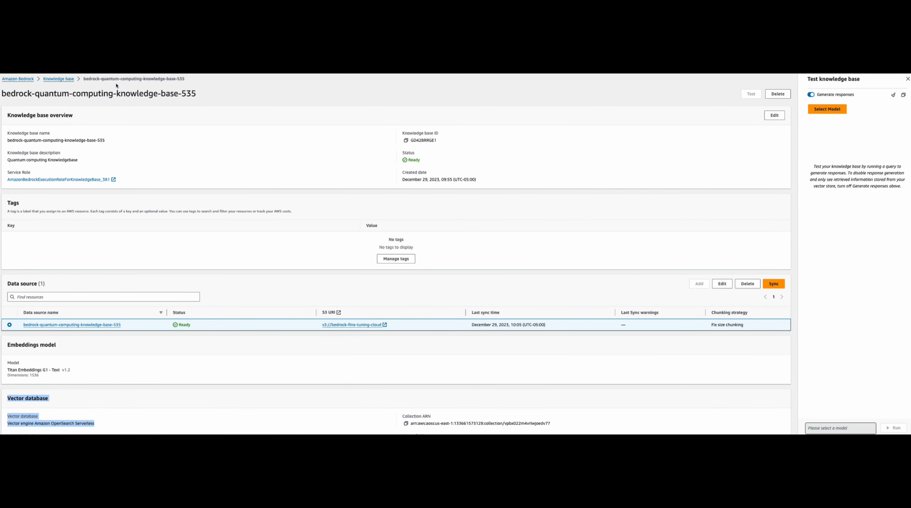
# Step: Open bedrock-quantum-computing-knowledge-base-535 from the knowledge base list and review its data source, embeddings model, vector database and index name
pyautogui.click(60, 79)
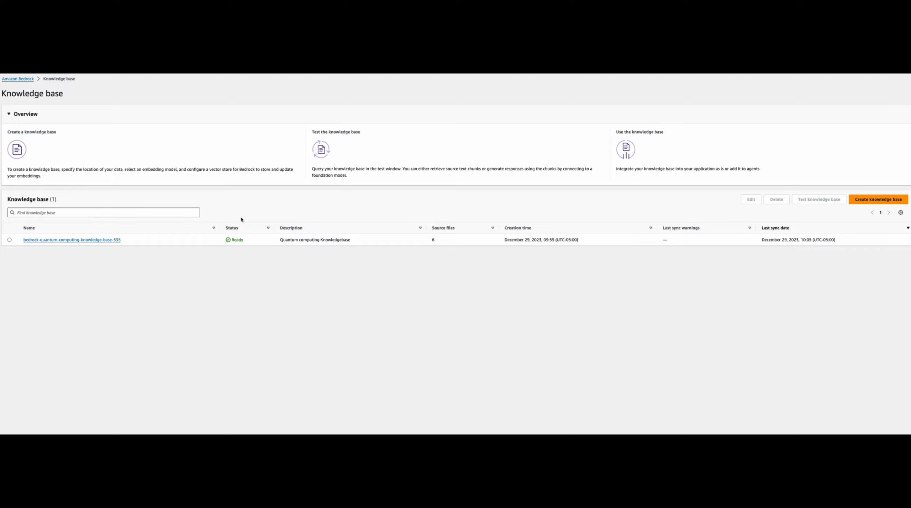
pyautogui.click(95, 239)
pyautogui.scroll(-1, 105, 244)
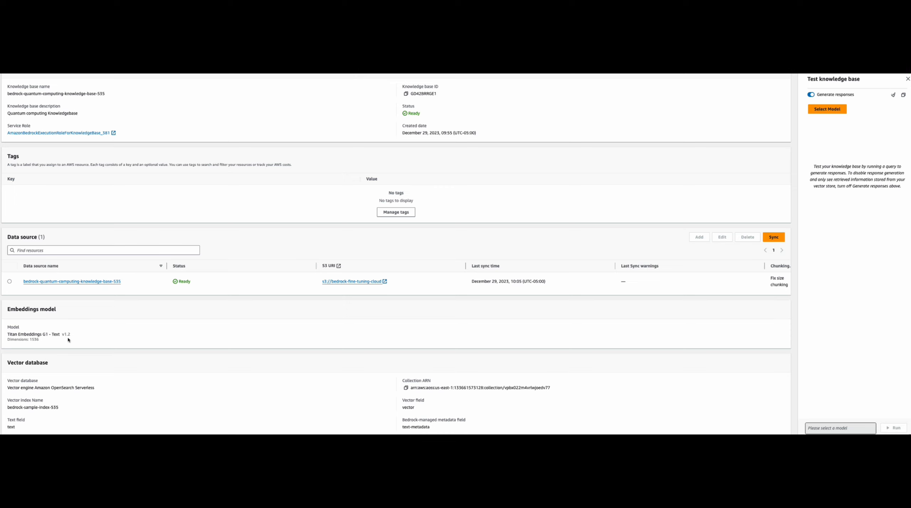
pyautogui.scroll(-1, 70, 340)
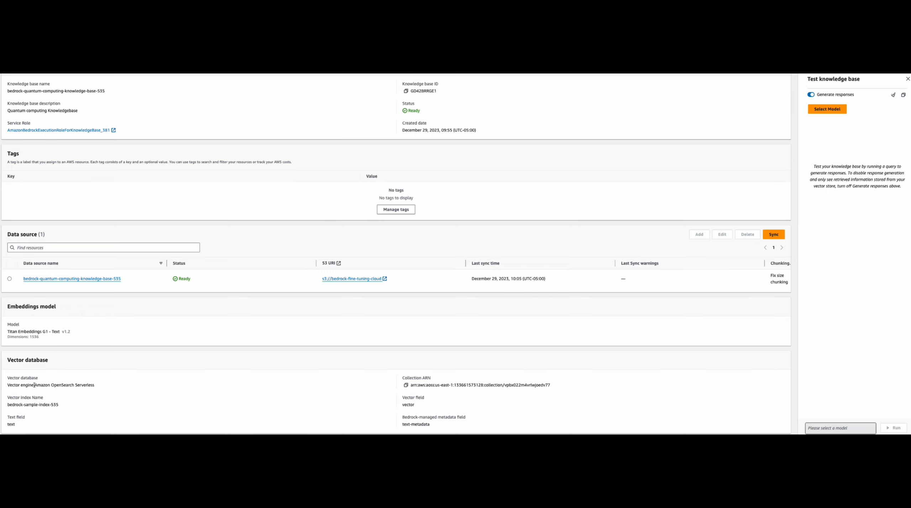
pyautogui.moveTo(34, 385); pyautogui.dragTo(99, 388)
pyautogui.moveTo(7, 403); pyautogui.dragTo(93, 412)
pyautogui.scroll(1, 100, 394)
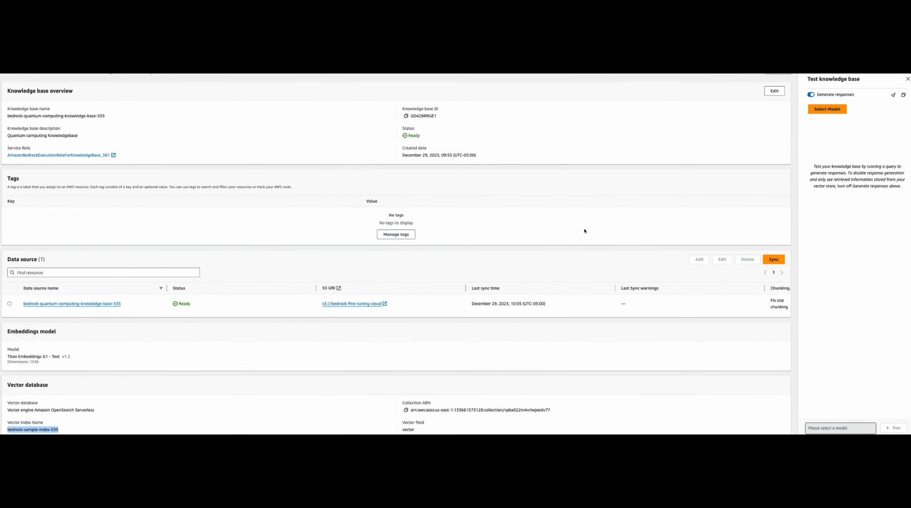
# Step: Choose Anthropic's Claude Instant 1.2 with on-demand throughput as the model for testing the knowledge base
pyautogui.click(828, 108)
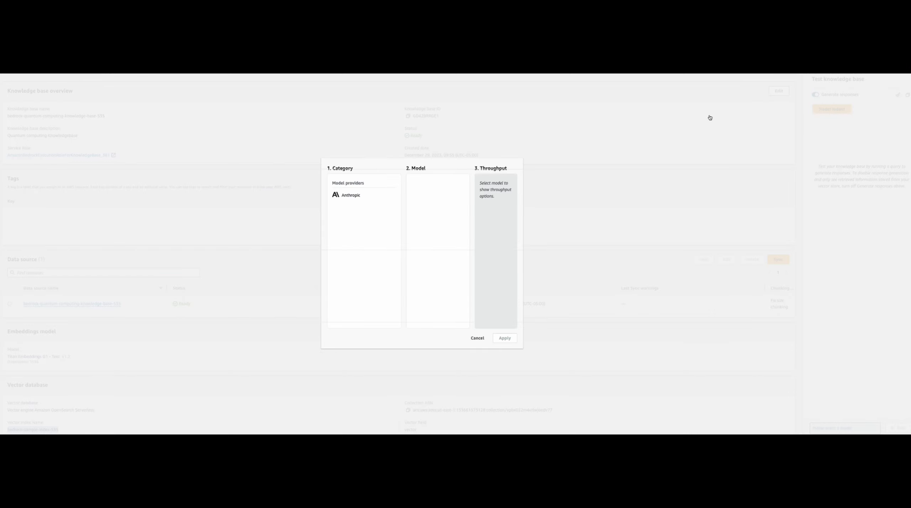
pyautogui.click(477, 340)
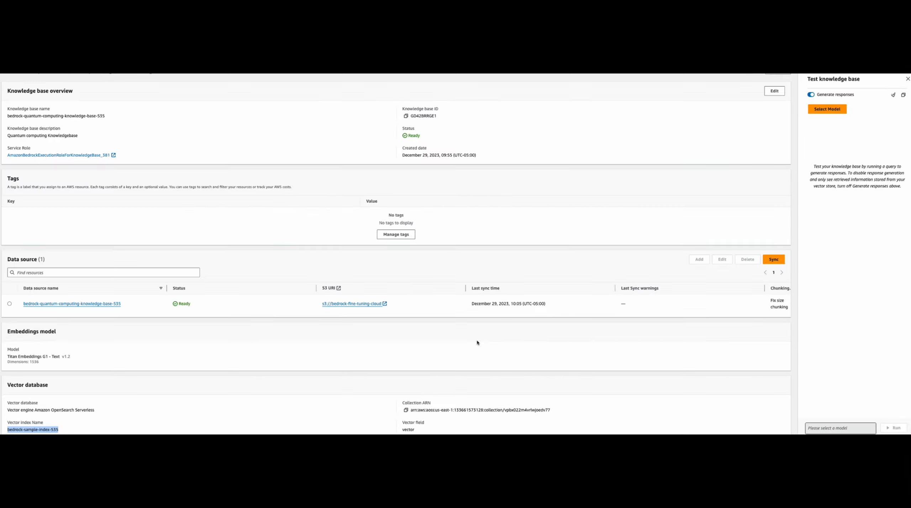
pyautogui.click(827, 109)
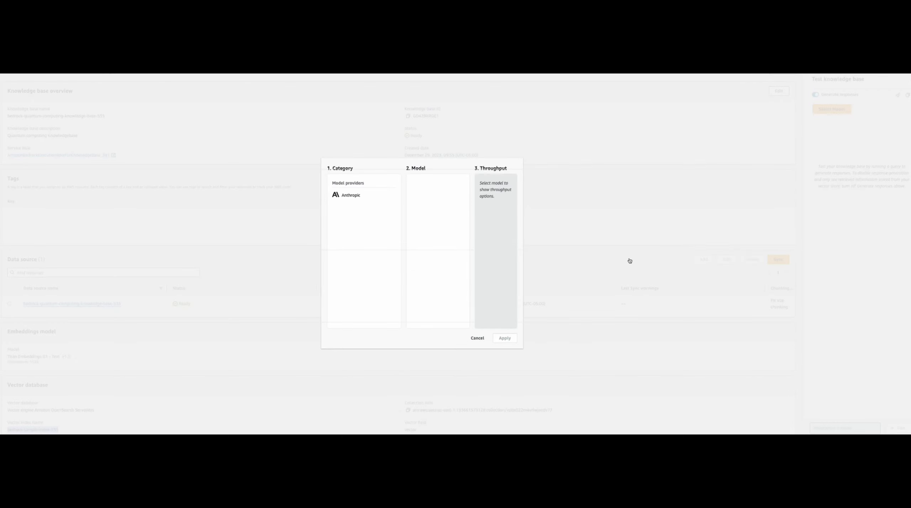
pyautogui.click(355, 198)
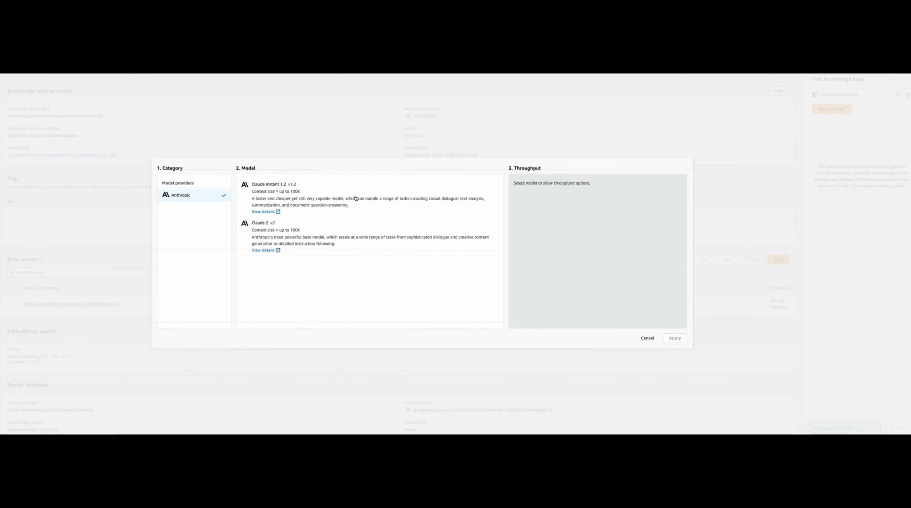
pyautogui.click(282, 201)
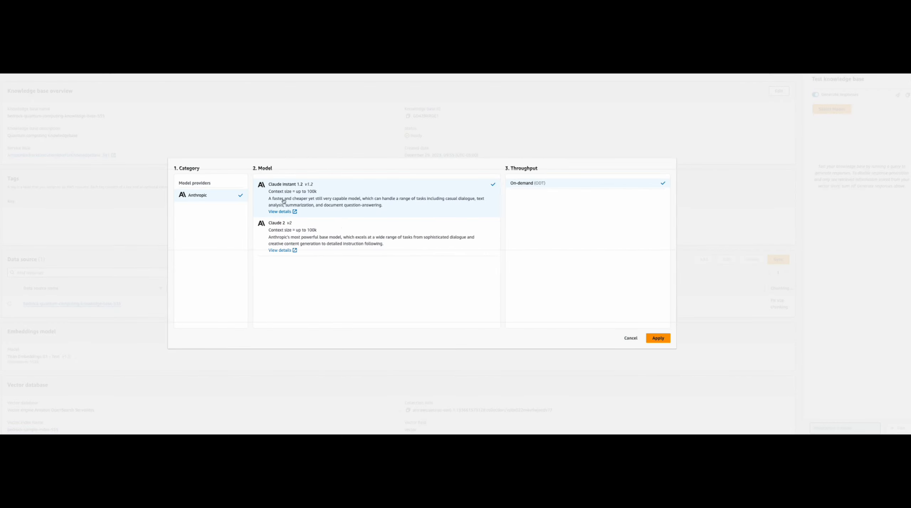
pyautogui.click(658, 338)
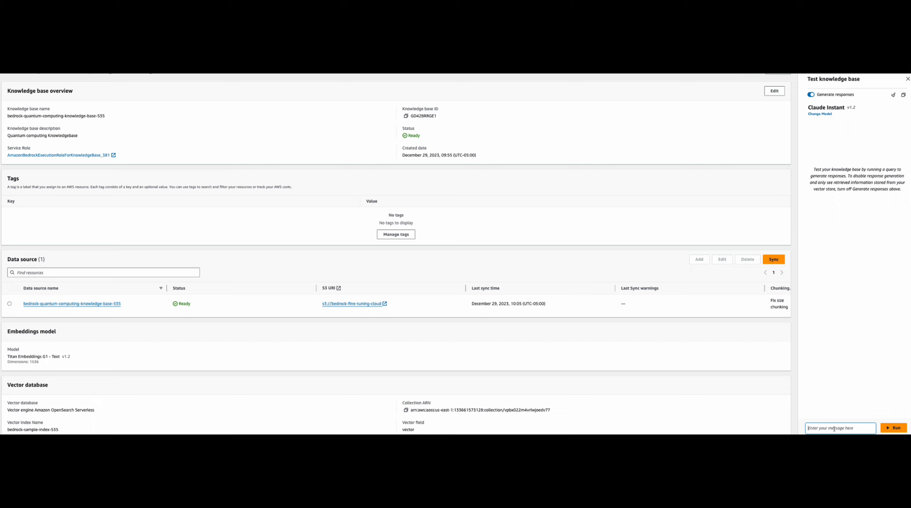
# Step: Ask the knowledge base "What is quantum computing and what are the trends" and show the answer's result details
pyautogui.write('What is qu')
pyautogui.write('tom')
pyautogui.write('omp')
pyautogui.write('g anf w')
pyautogui.press('BackSpace')
pyautogui.press('BackSpace')
pyautogui.write('d what are the tr')
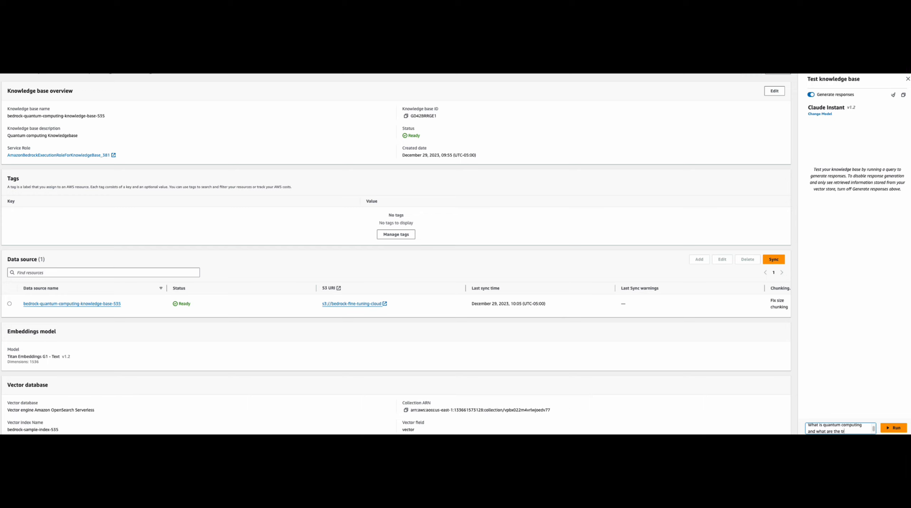
pyautogui.write('ends')
pyautogui.click(900, 428)
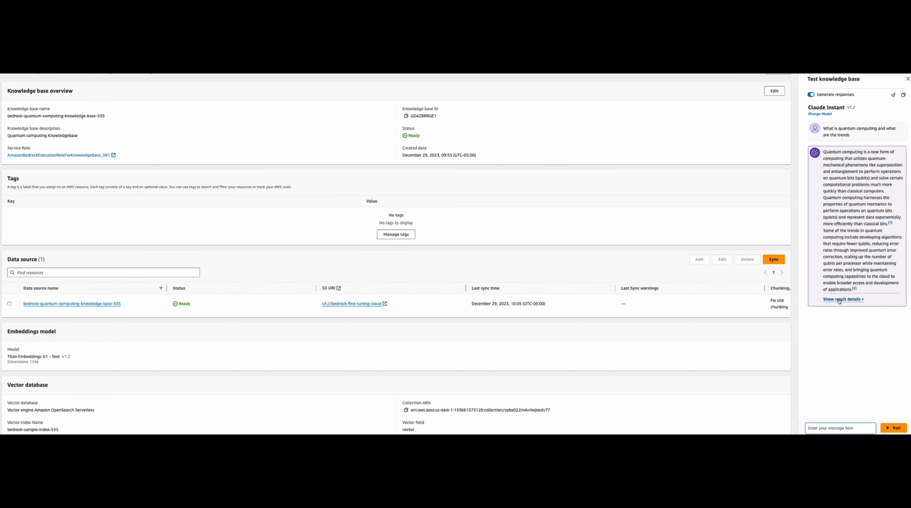
pyautogui.click(843, 299)
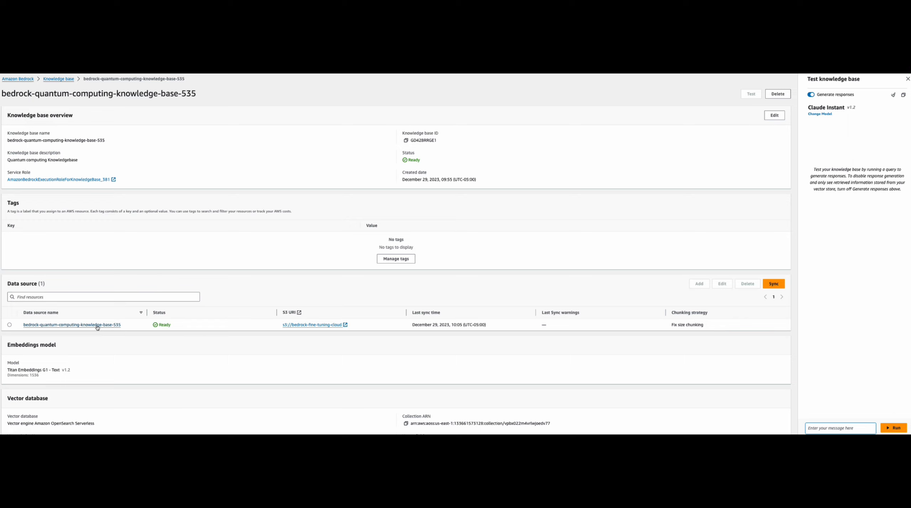
pyautogui.scroll(-2, 97, 328)
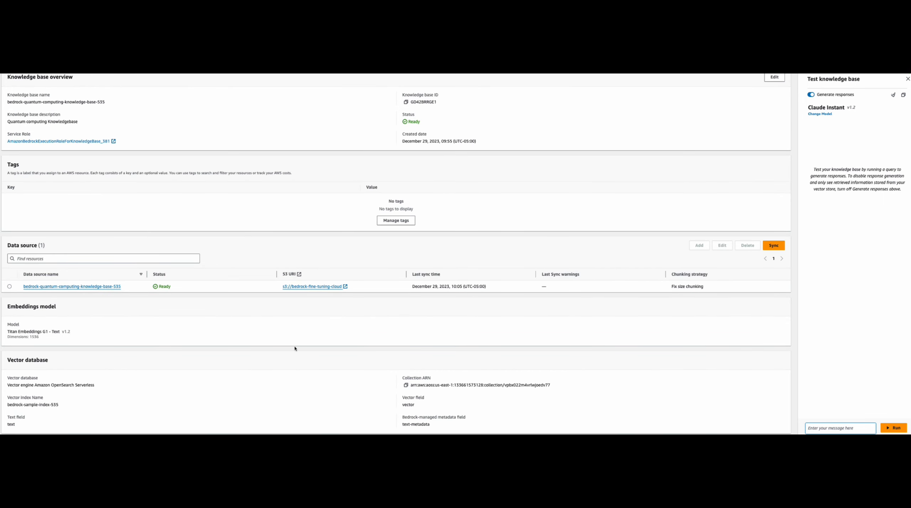
pyautogui.scroll(2, 295, 349)
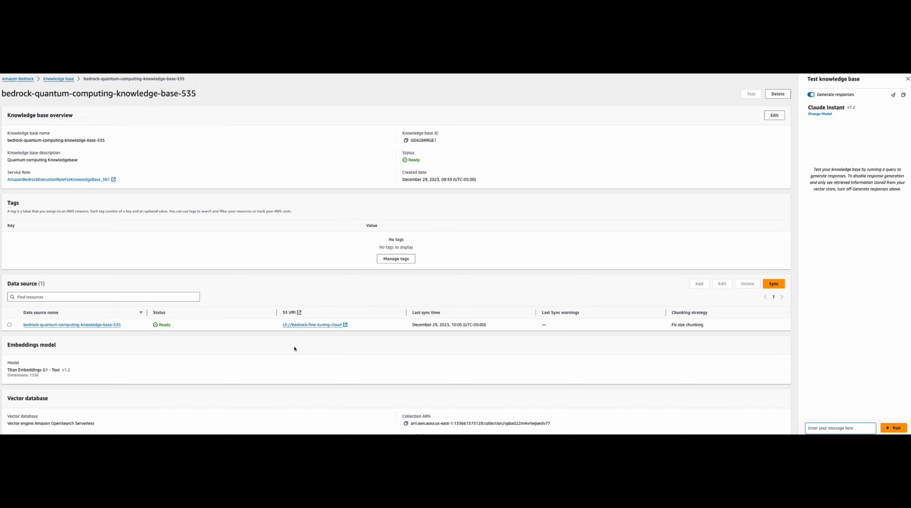